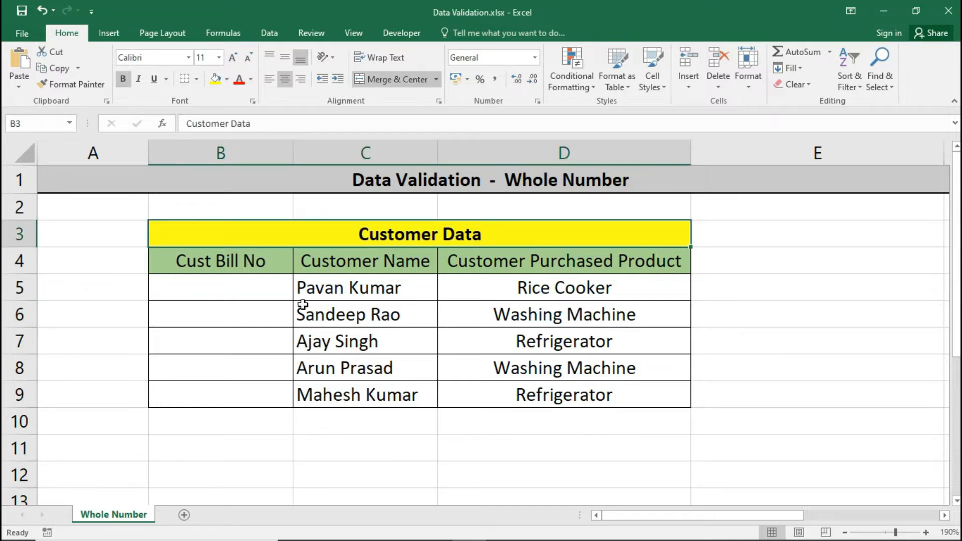
left_click(243, 289)
left_click_drag(235, 335, 227, 396)
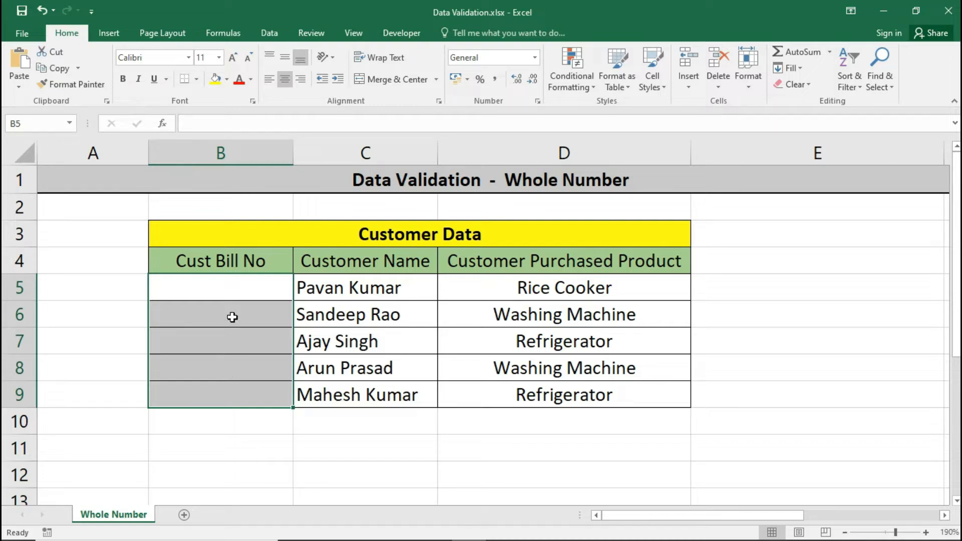
left_click(232, 294)
left_click_drag(232, 295, 233, 390)
left_click_drag(230, 296, 232, 387)
left_click(235, 292)
left_click_drag(232, 296, 233, 396)
left_click(227, 288)
left_click_drag(227, 304, 222, 391)
left_click(233, 289)
left_click_drag(233, 289, 234, 386)
Start a Data Validation rule for the Cust Bill No cells B5:B9 that allows only whole numbers
left_click(242, 290)
left_click_drag(242, 290, 242, 396)
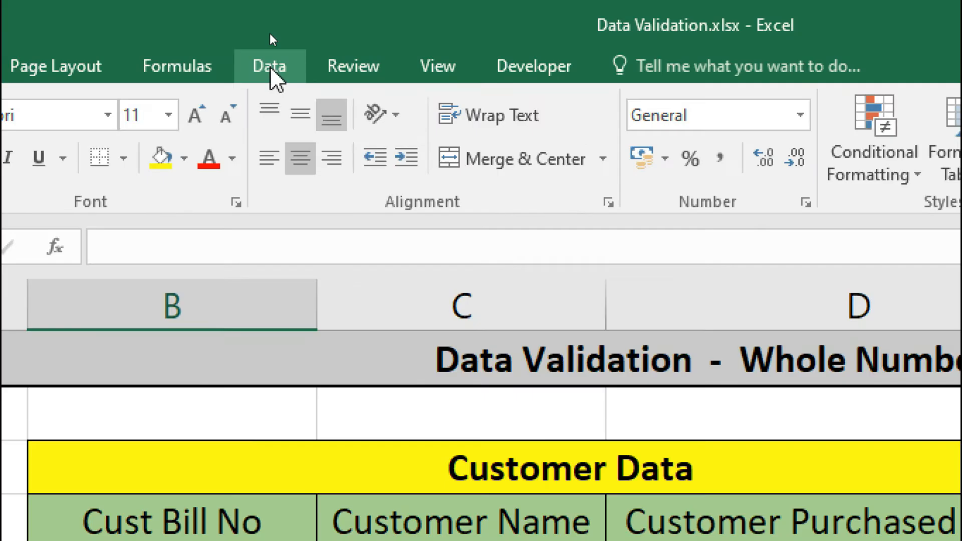
left_click(270, 33)
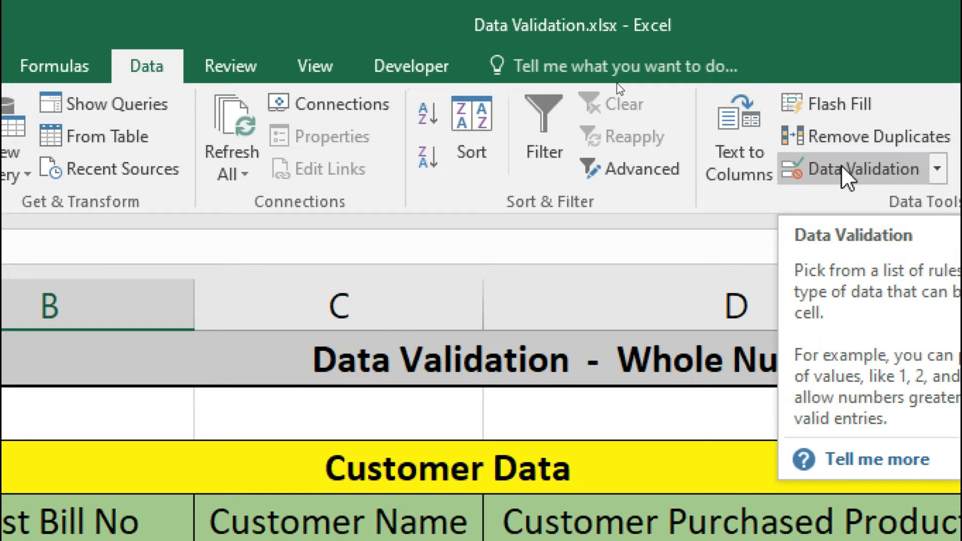
left_click(843, 169)
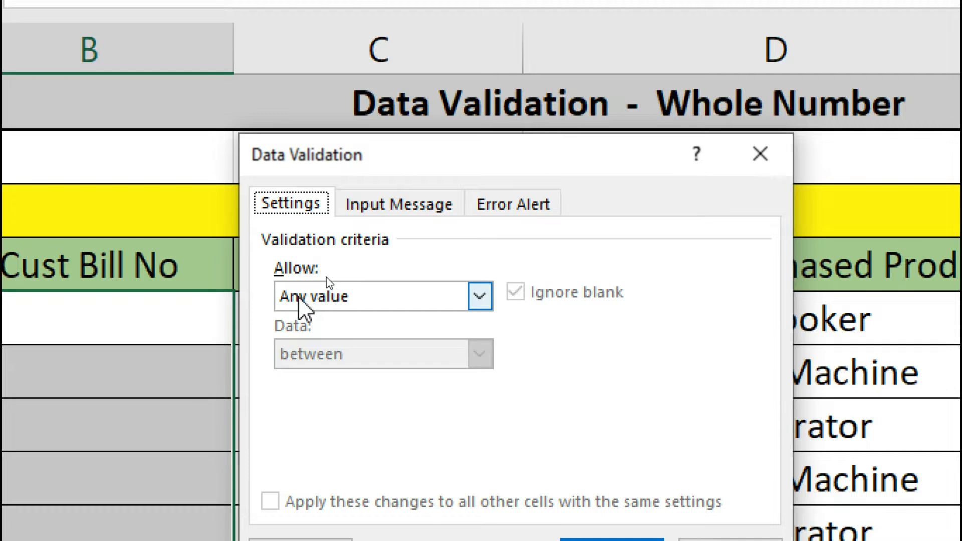
left_click(478, 300)
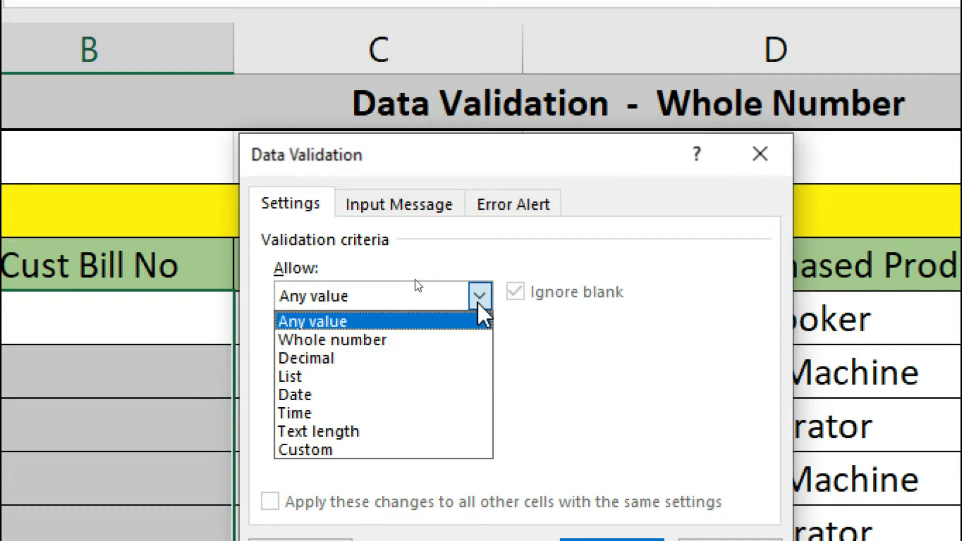
left_click(458, 340)
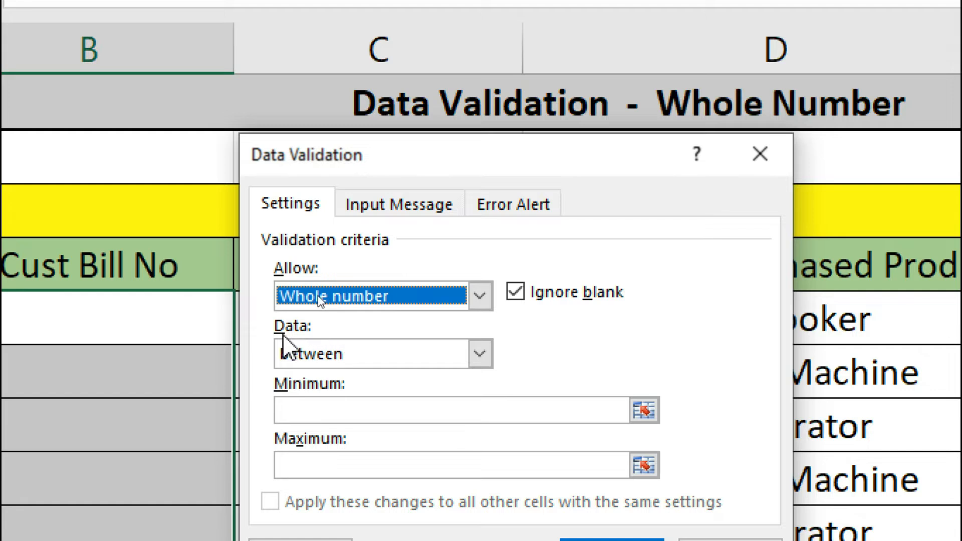
Limit the allowed whole numbers to between 101 and 105 and apply the validation rule
left_click(480, 355)
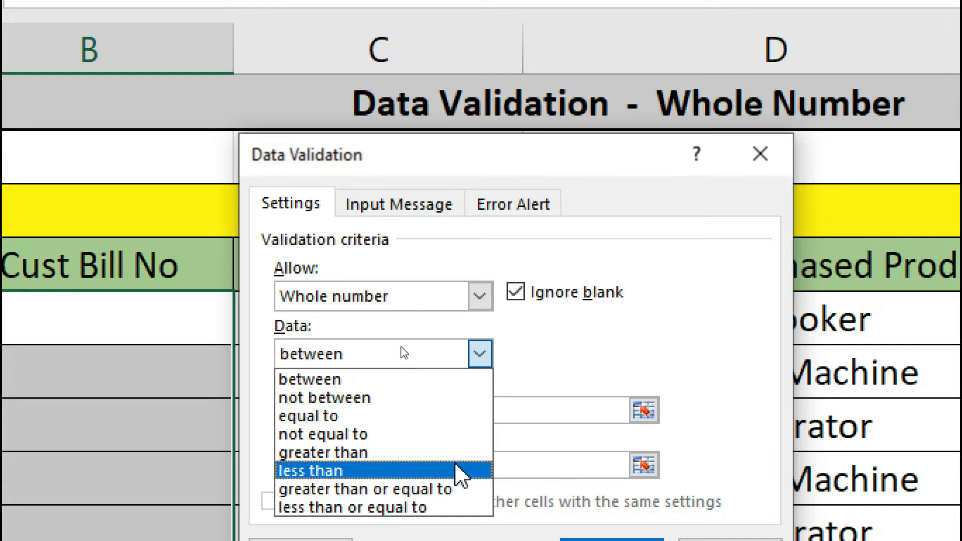
left_click(434, 386)
left_click(420, 407)
type("101")
left_click(411, 469)
type("105")
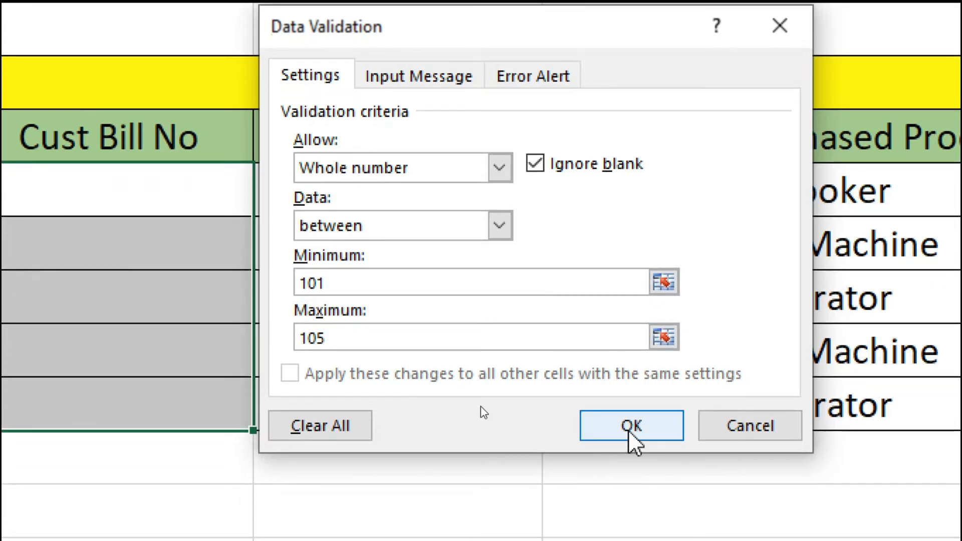
left_click(633, 460)
Test the validation by trying to enter 100 in cell B5, and cancel the entry
type("100")
key("Return")
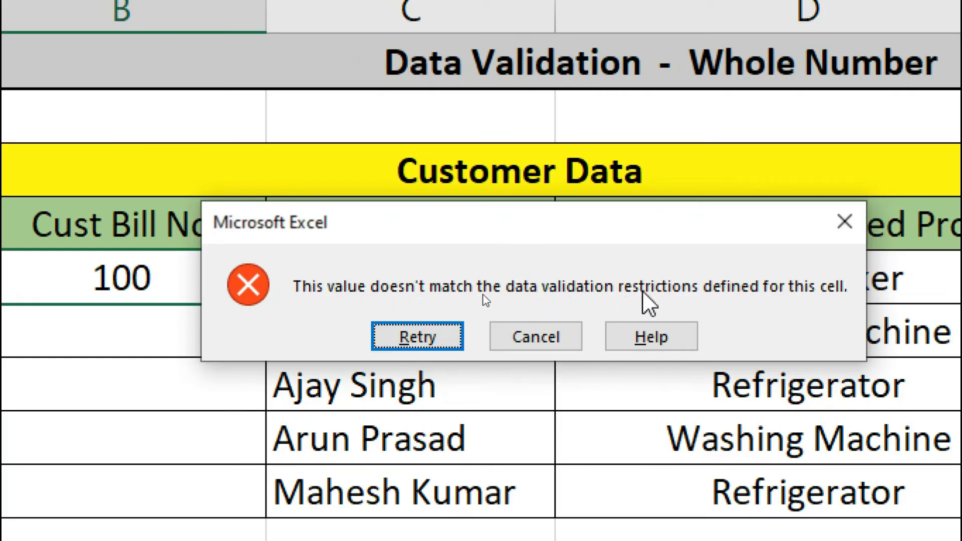
left_click(540, 340)
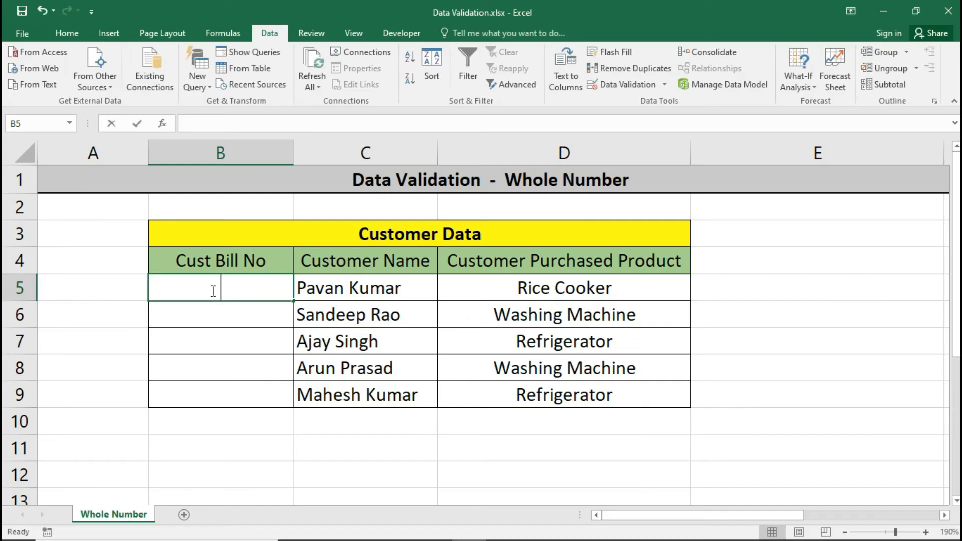
Enter the bill numbers 101 in cell B5 and 102 in cell B6
type("101")
key("Return")
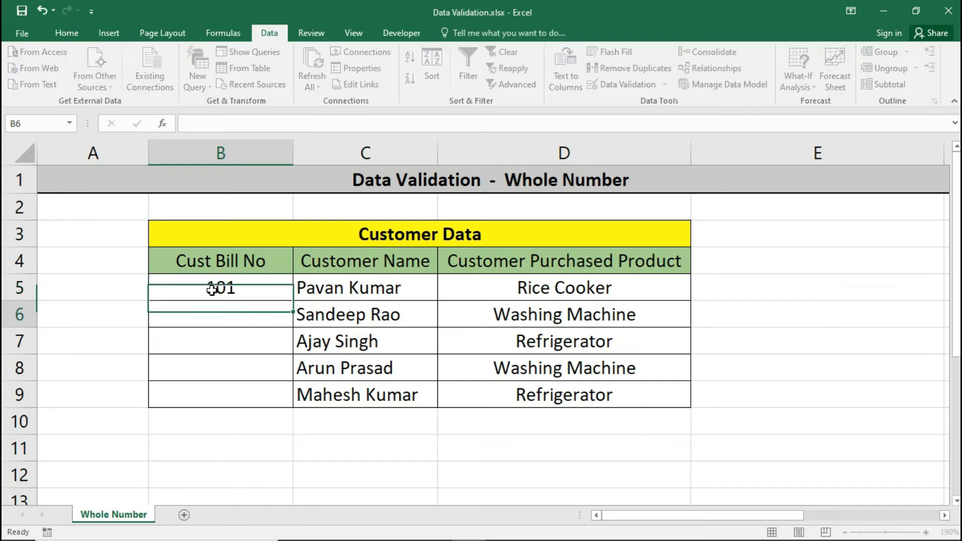
type("102")
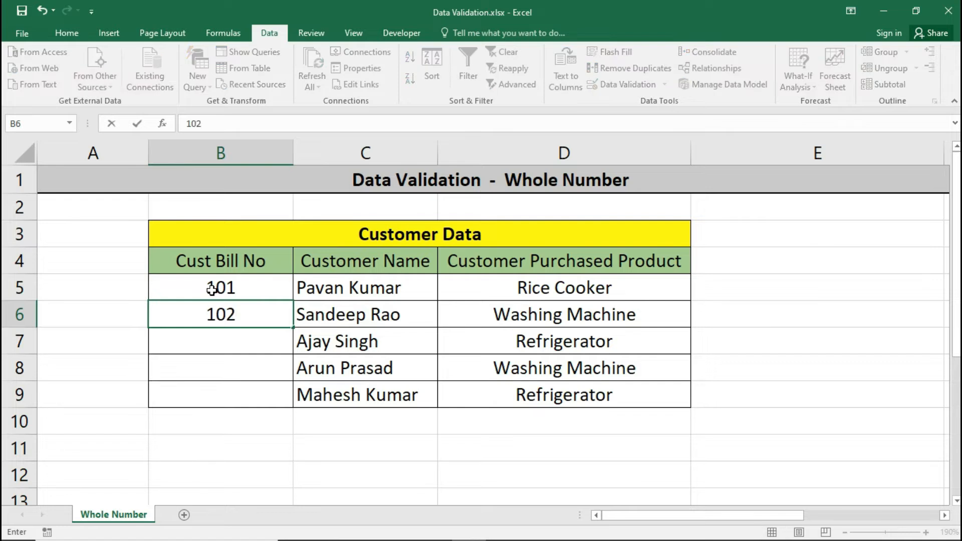
key("Return")
Try to enter the out-of-range bill number 107 in cell B7, and cancel the entry
type("107")
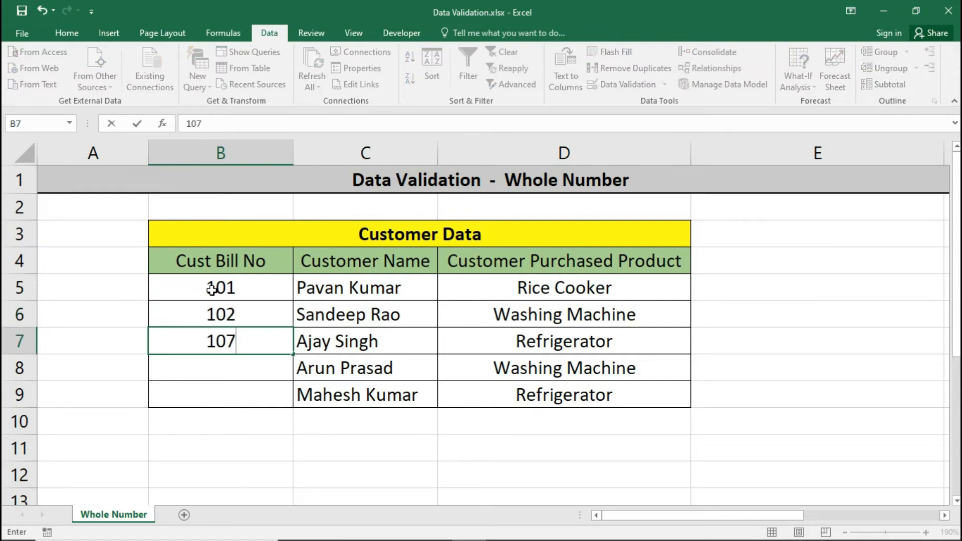
key("Return")
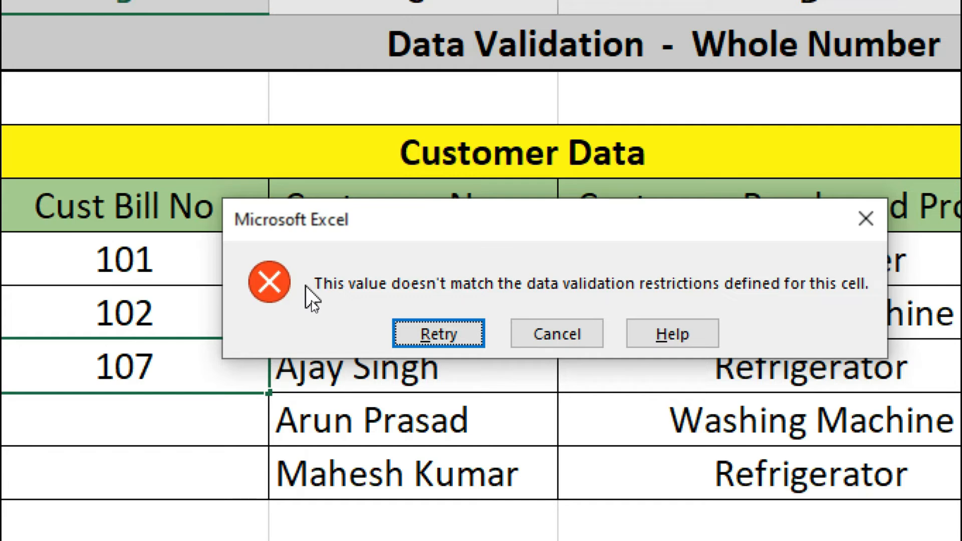
left_click(556, 335)
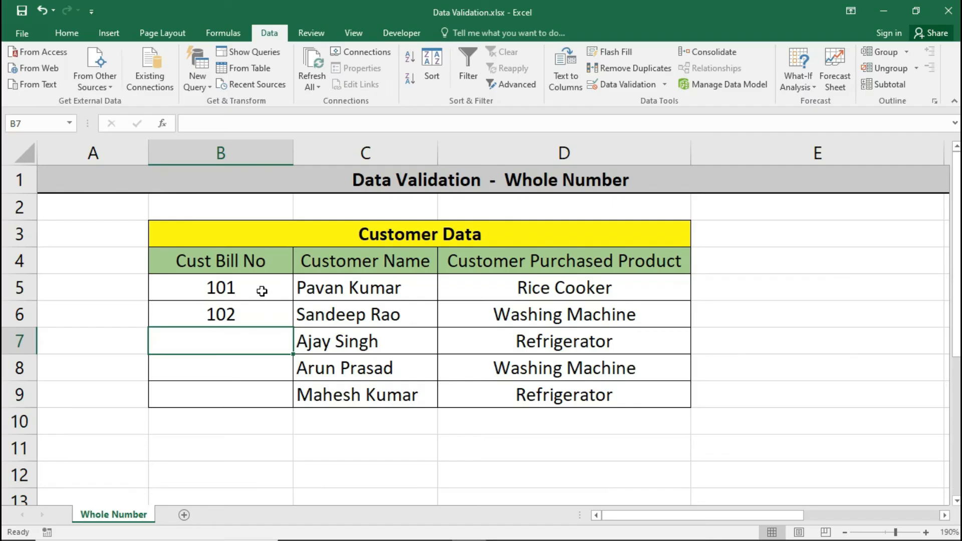
Give the validation of B5:B9 a Stop error alert titled "Message" with the text "Enter Customer Bill No 101 to 105 Only"
left_click_drag(262, 291, 262, 395)
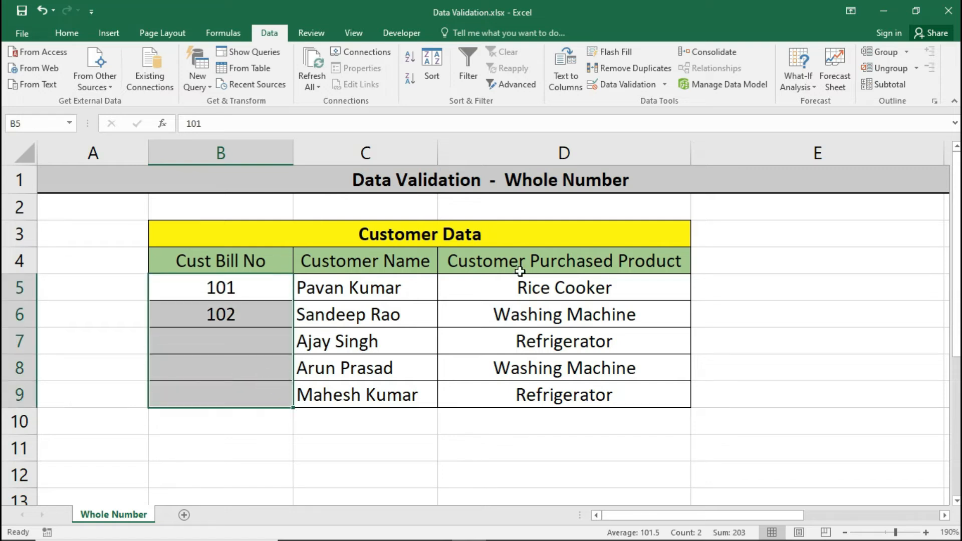
left_click(622, 88)
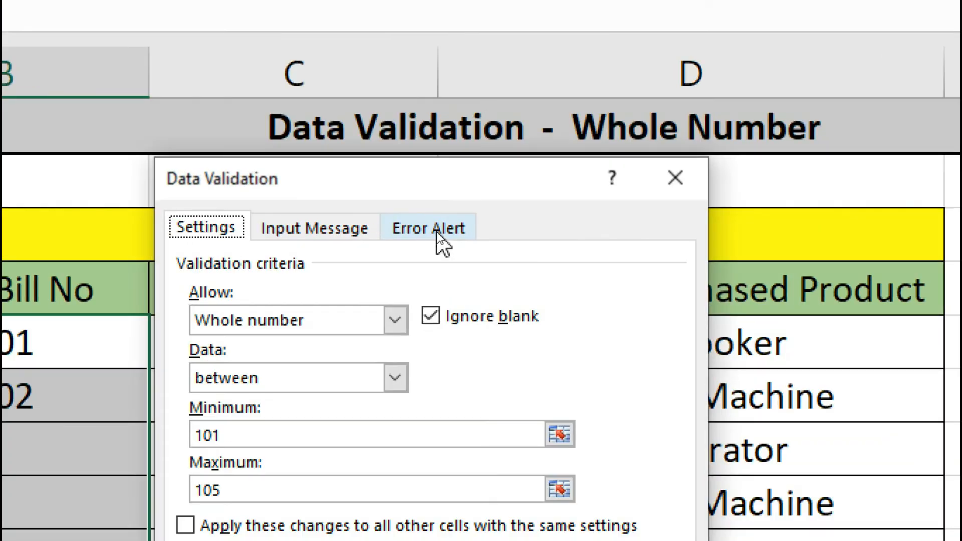
left_click(441, 235)
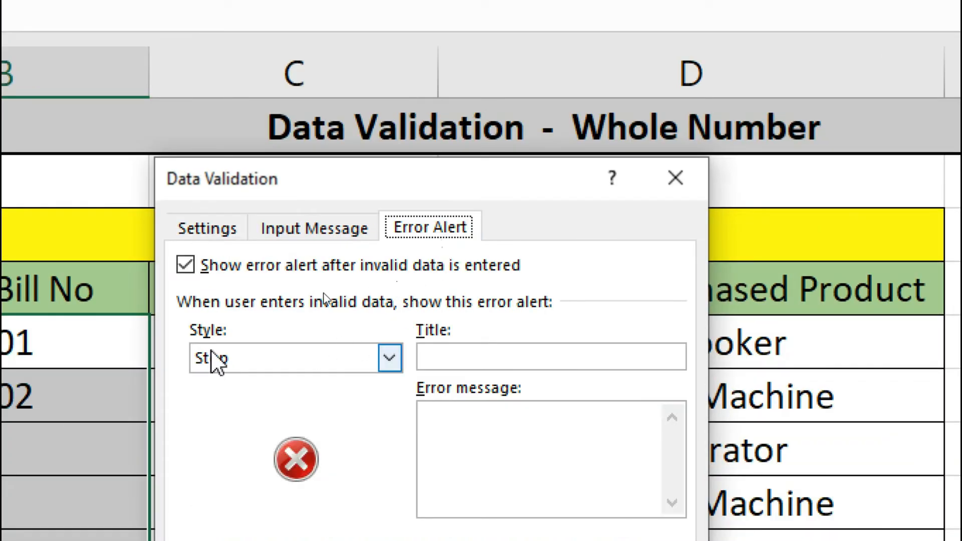
left_click(390, 362)
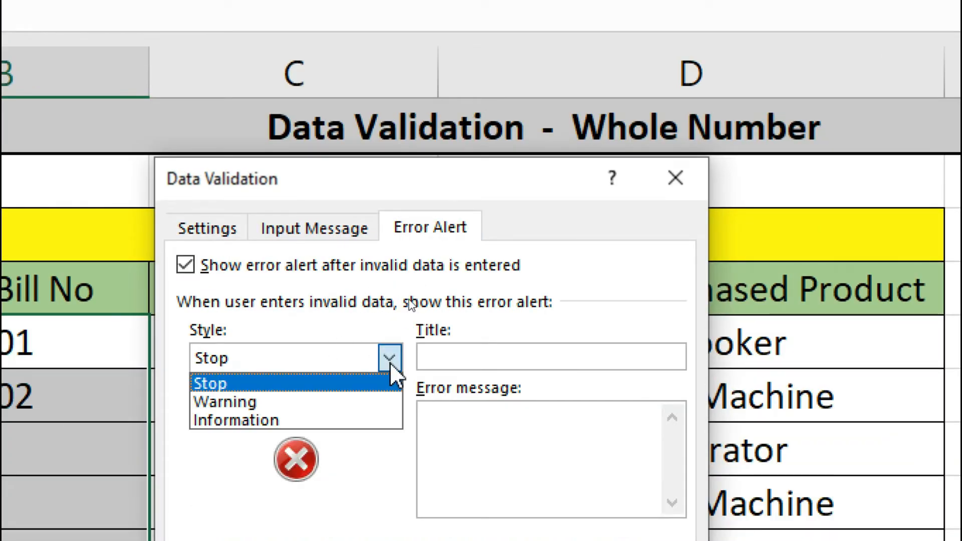
left_click(343, 385)
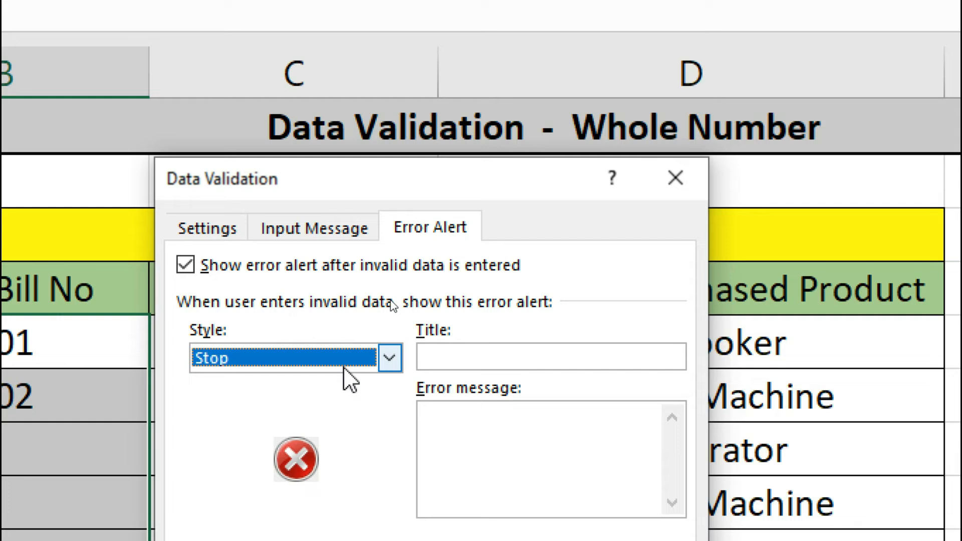
left_click(461, 355)
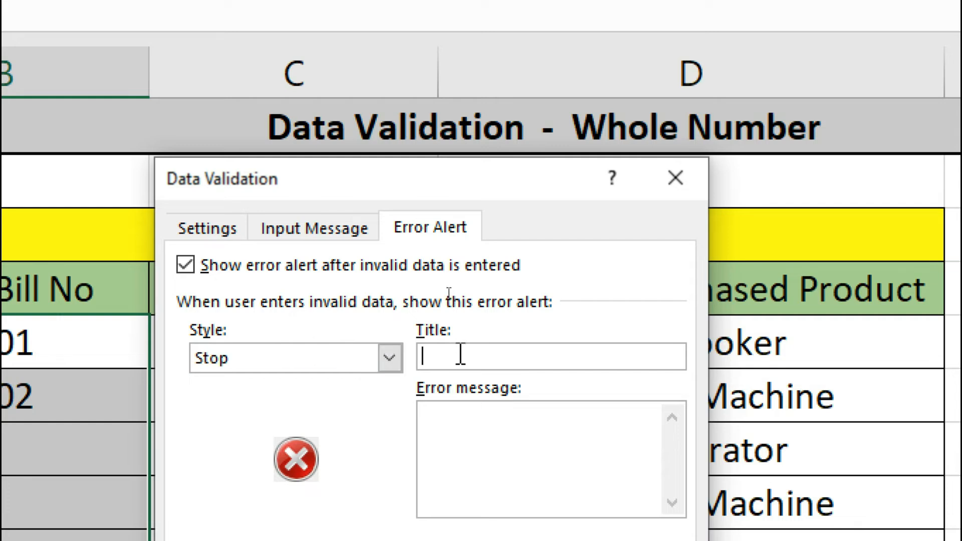
type("Message")
left_click(474, 433)
type("Enter Customer Bill No 101 to 105 Only")
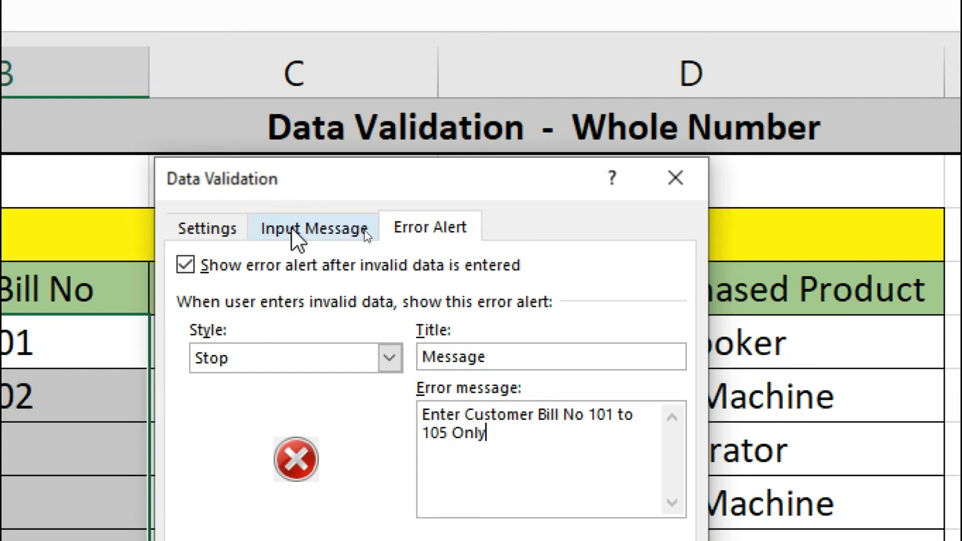
Add an input message titled "Message" with the text "Enter Customer Bill No 101 to 105 Only" and apply the validation changes
left_click(313, 235)
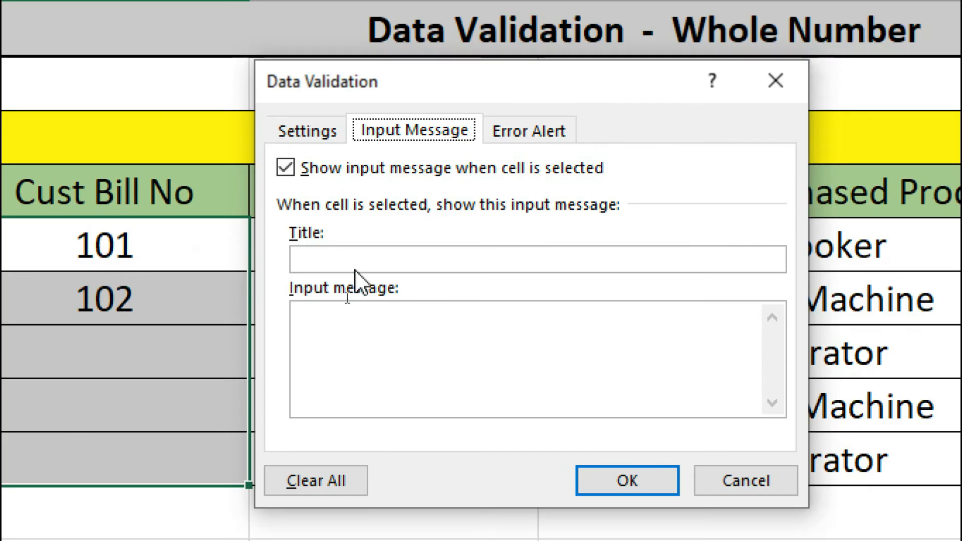
left_click(359, 260)
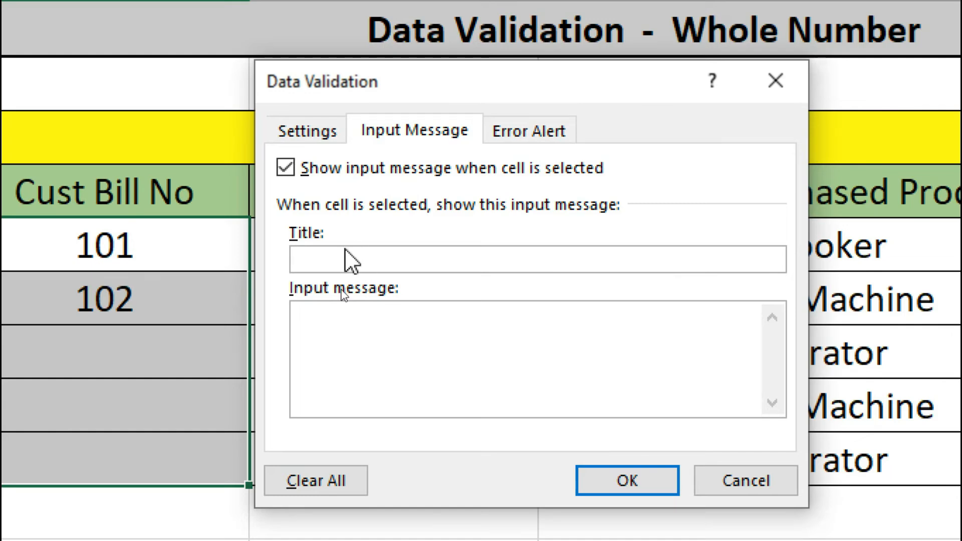
type("Message")
left_click(371, 328)
type("Enter Customer Bill No 101 to 105 Only")
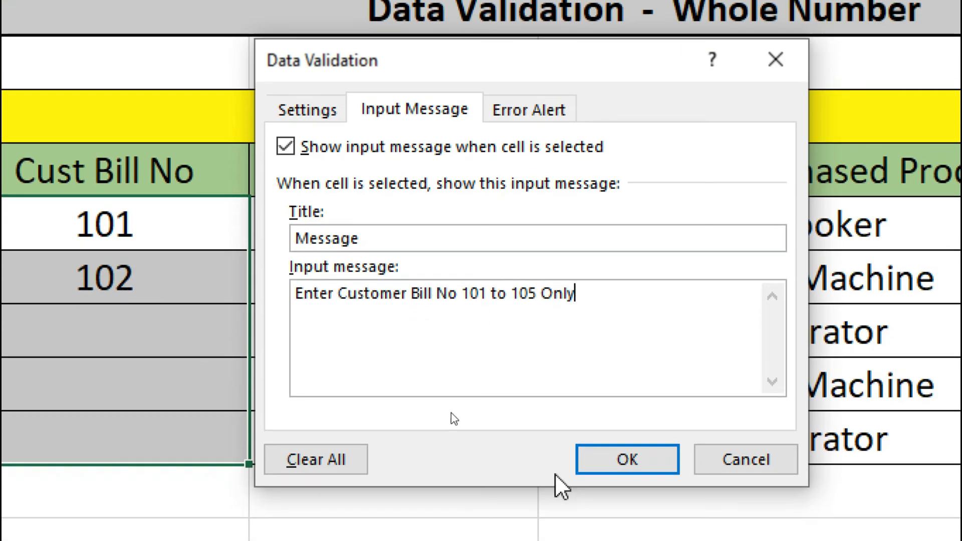
left_click(597, 463)
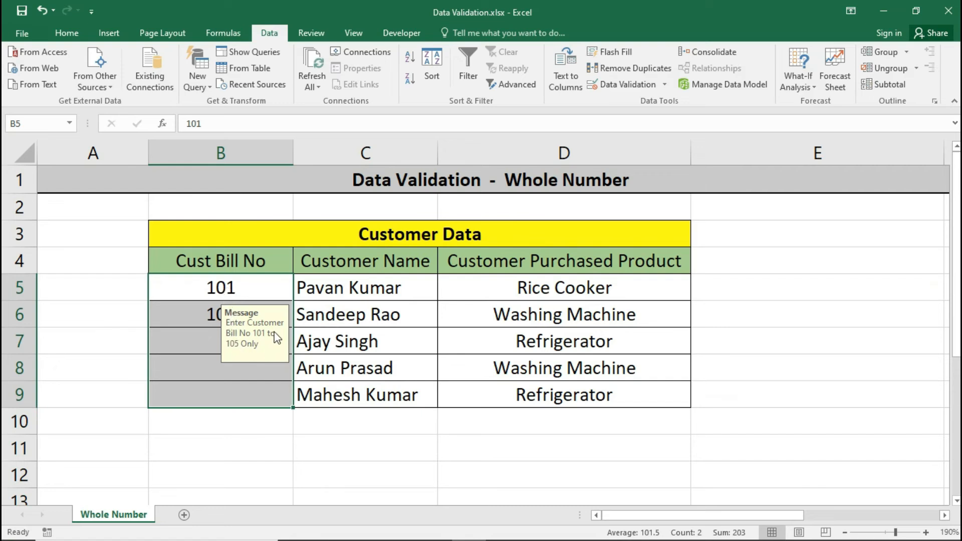
Check the input message on several cells of the Cust Bill No column
left_click(205, 343)
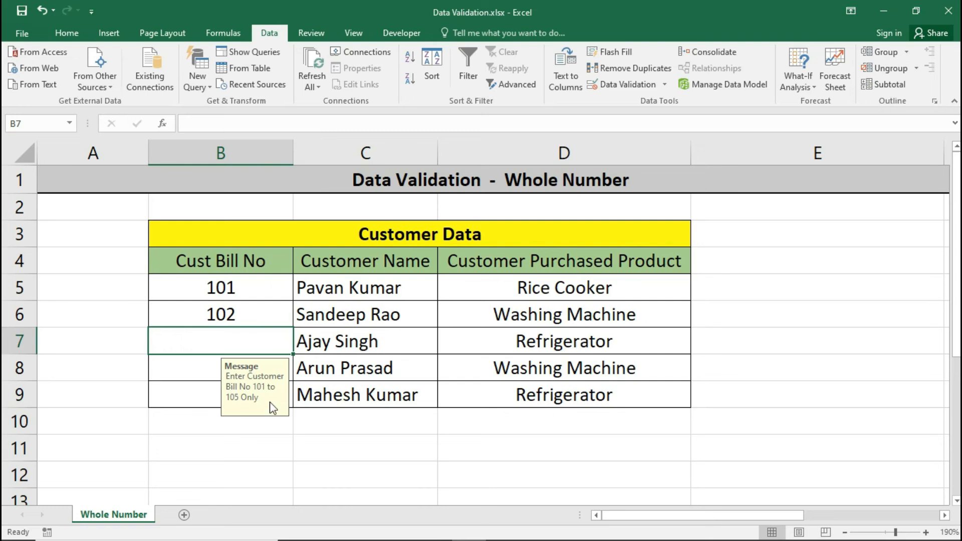
left_click(253, 314)
left_click(204, 387)
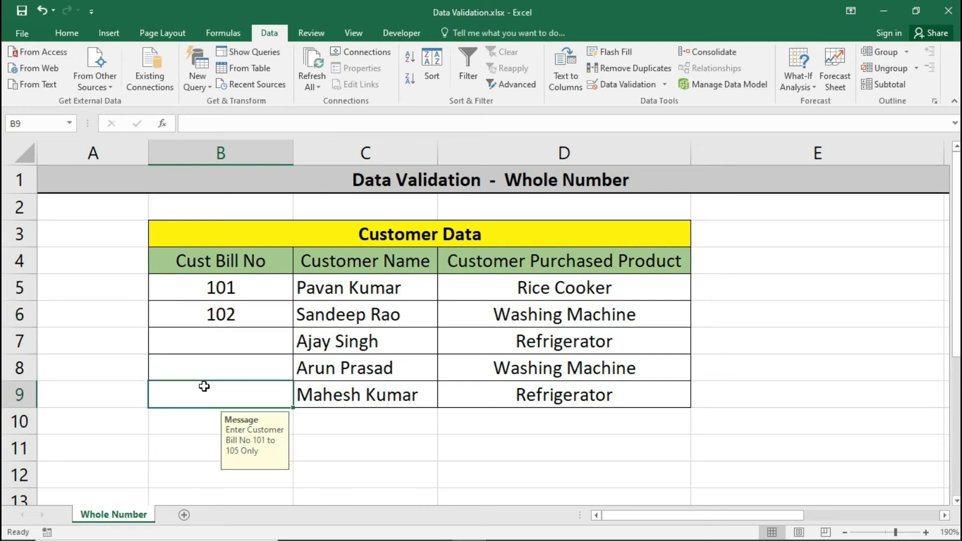
Enter the bill number 103 in cell B7
left_click(233, 339)
type("103")
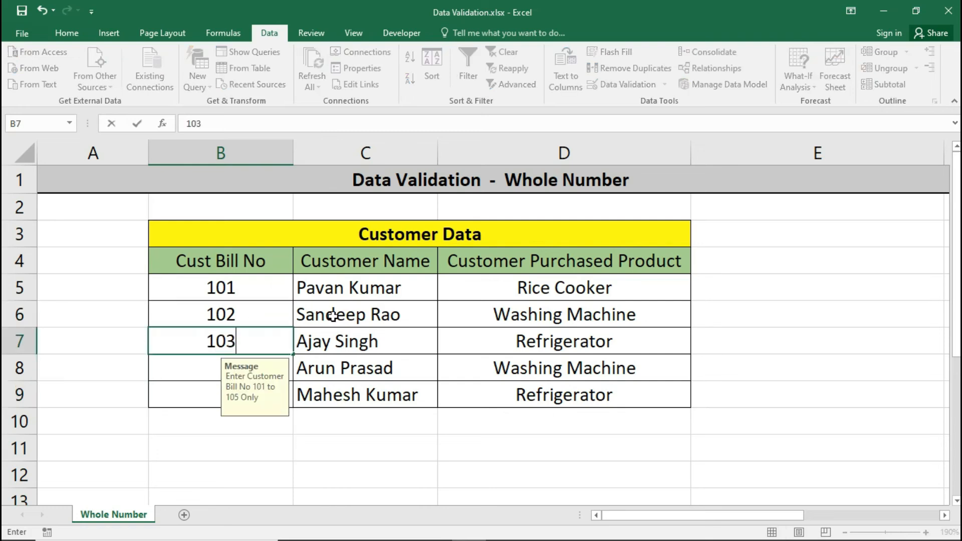
key("Return")
Test the error alert with 106 in cell B8, cancel it, and enter 104 there instead
type("106")
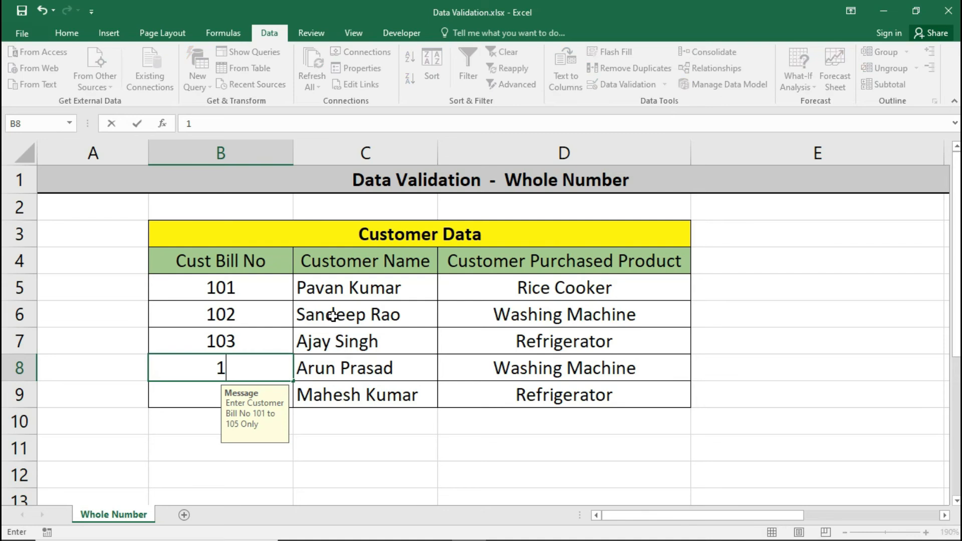
key("Return")
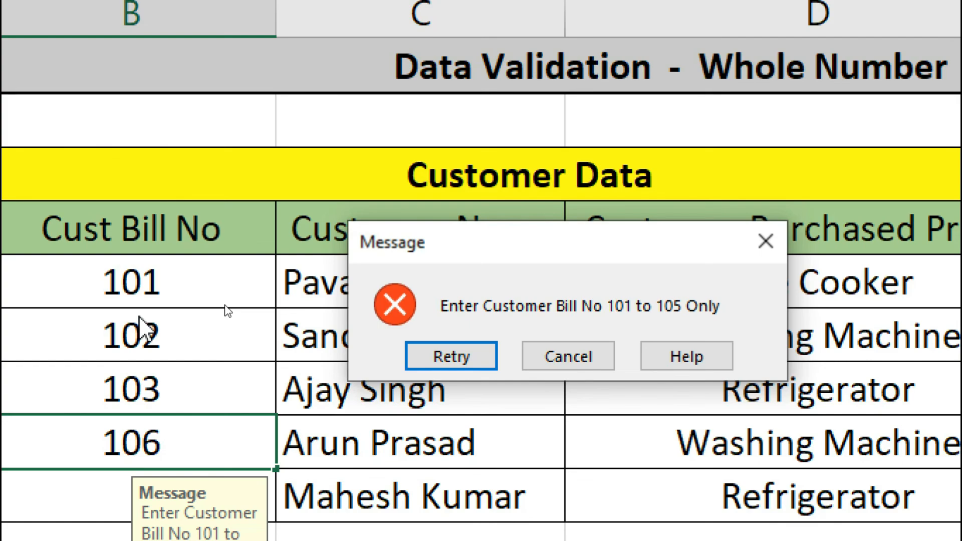
left_click(568, 358)
key("Return")
Try to enter 107 in cell B9, read the custom error alert, and cancel the entry
type("107")
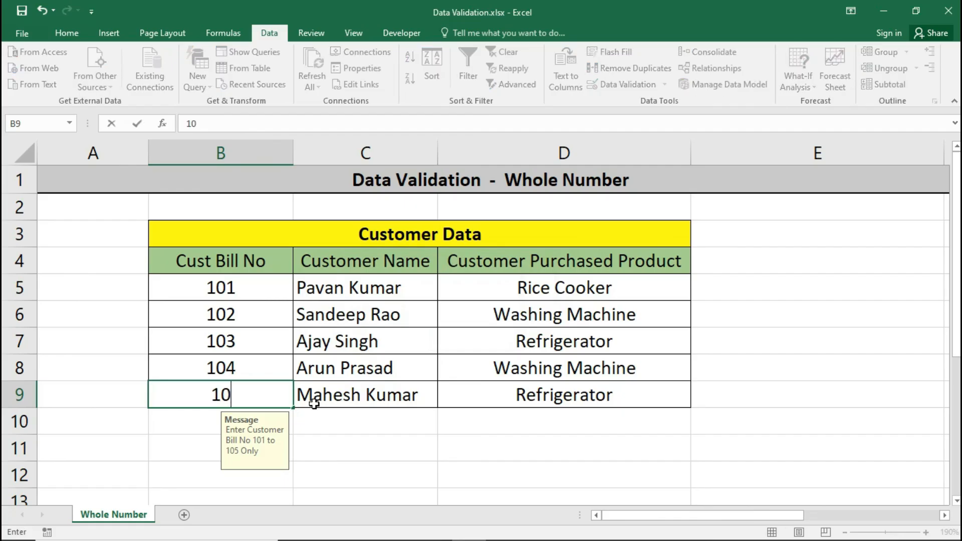
key("Return")
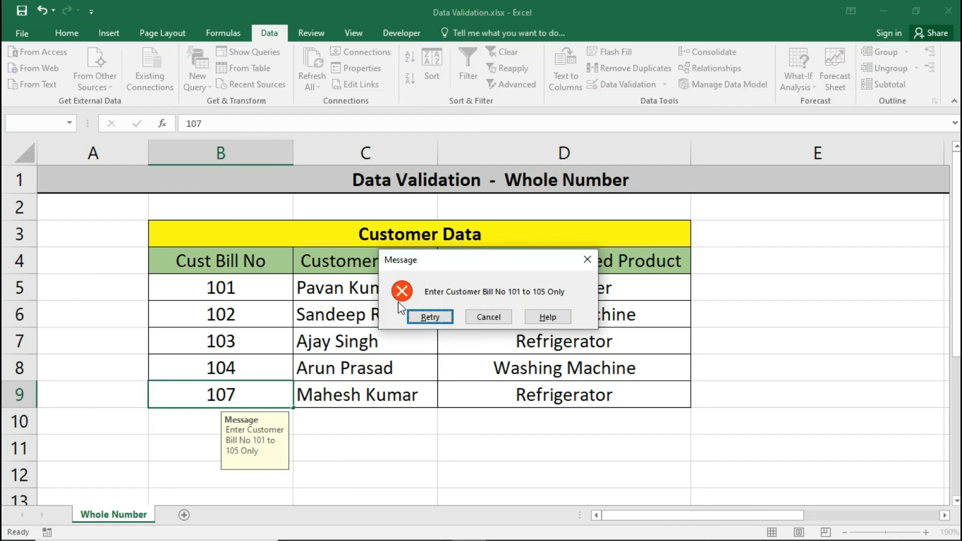
left_click_drag(447, 267, 324, 284)
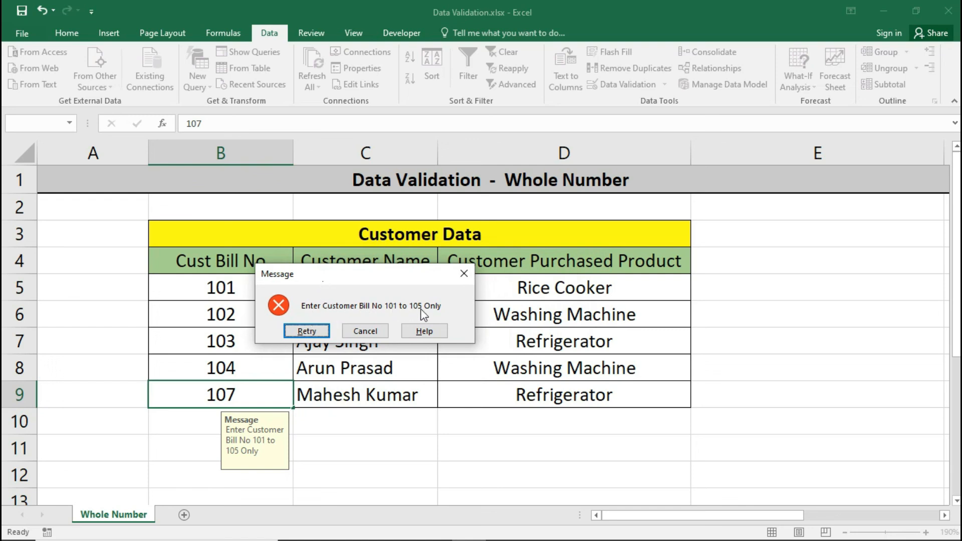
left_click(365, 330)
Enter the bill number 105 in cell B9 and select cell B7
type("105")
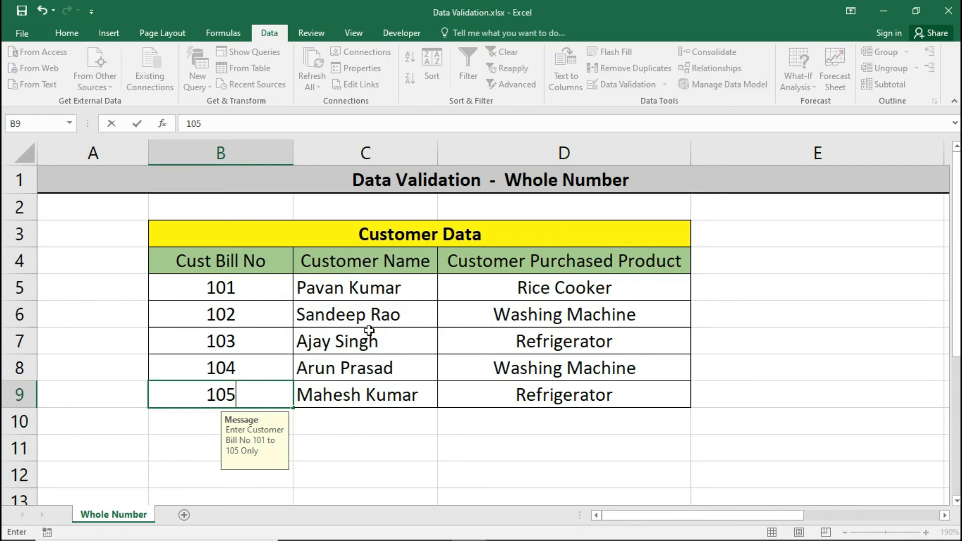
key("Return")
left_click(210, 344)
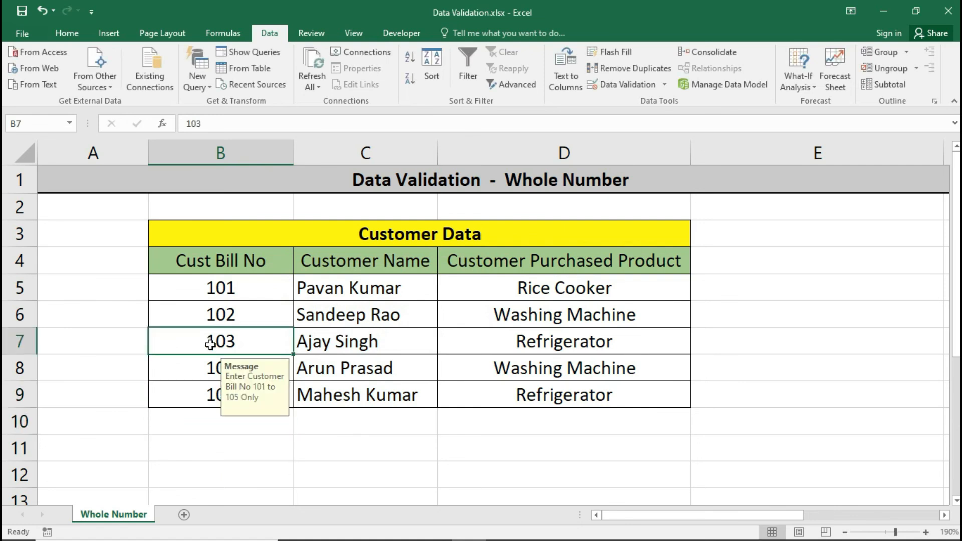